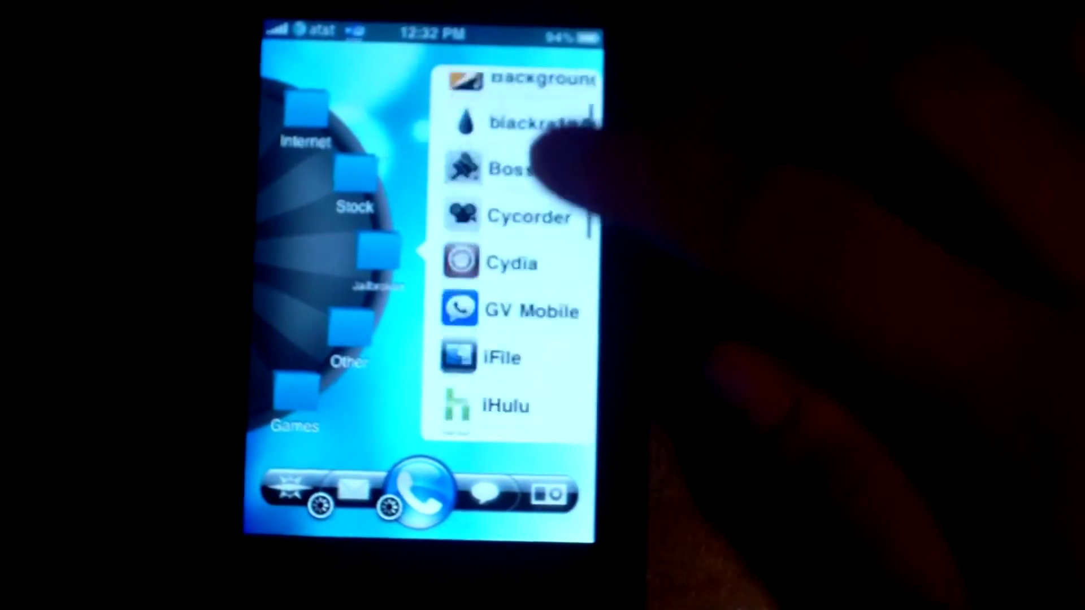
scroll(517, 255, down, 3)
Browse KirikaePrefs' Appearance and Control settings, then bring up the running-apps list.
click(509, 344)
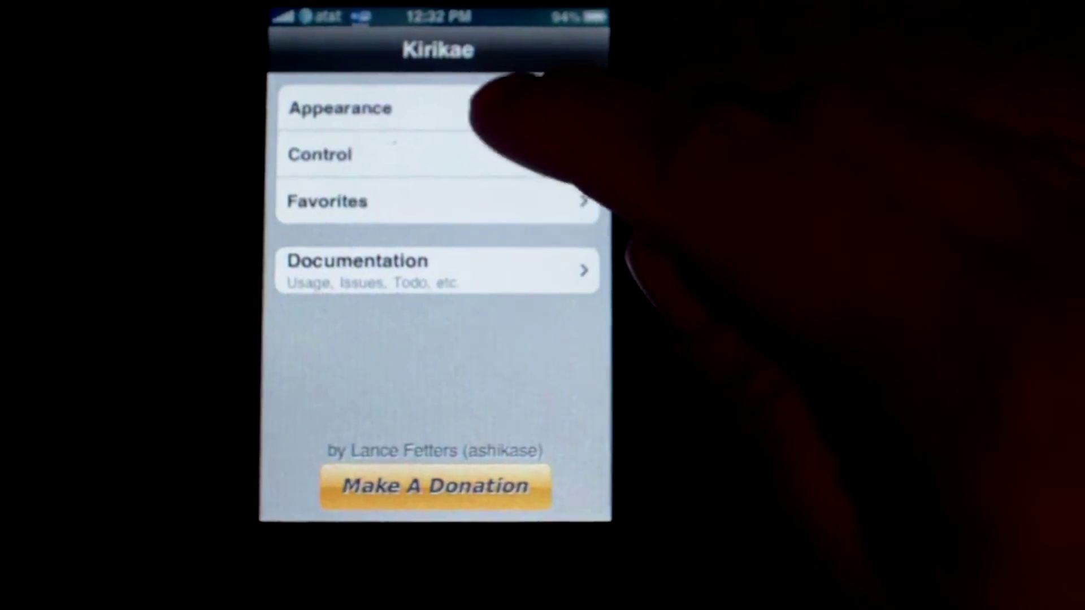
click(340, 108)
click(303, 49)
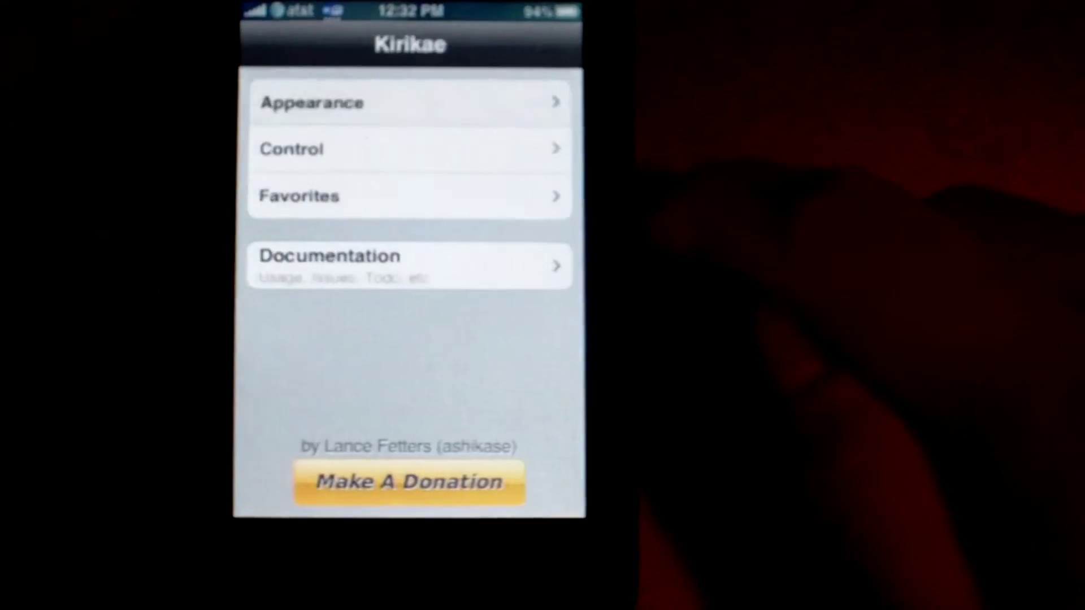
click(292, 149)
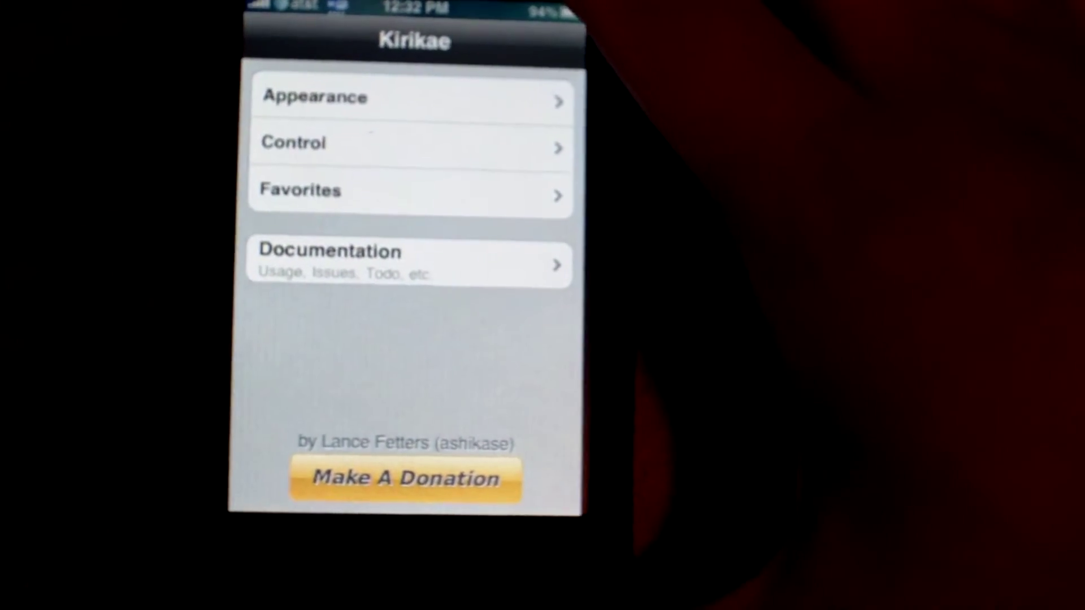
key(super)
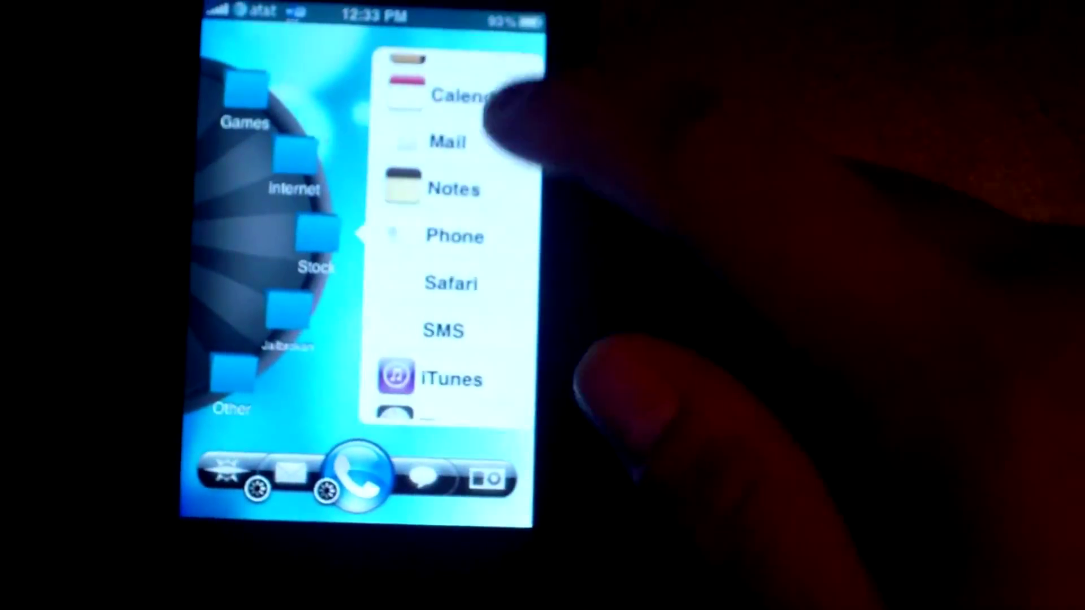
scroll(441, 238, up, 2)
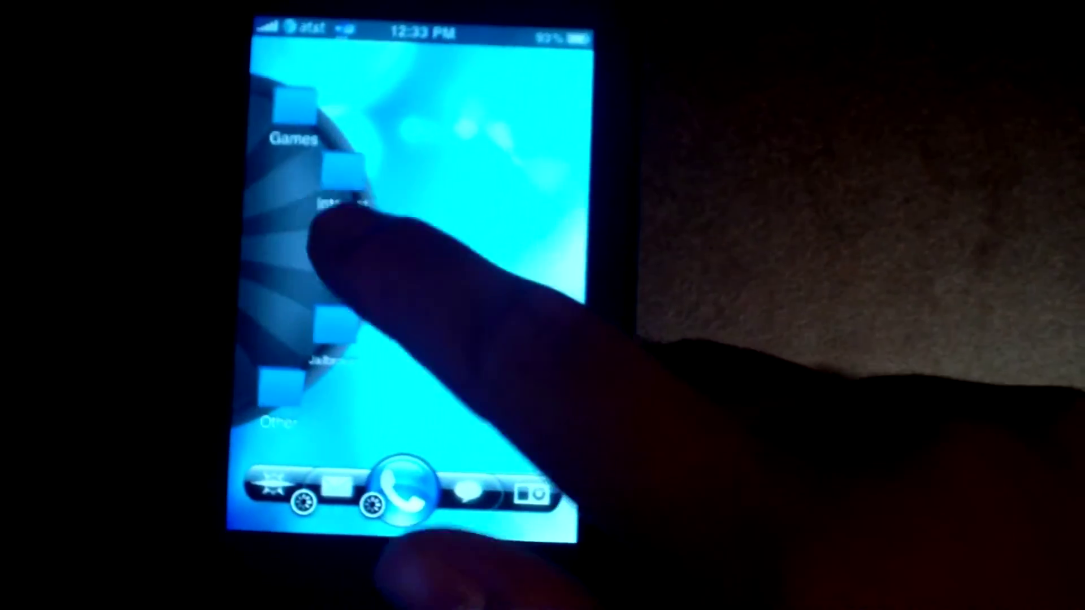
Background Calculator and launch Timer from the Stock category, opening Clock.
click(348, 245)
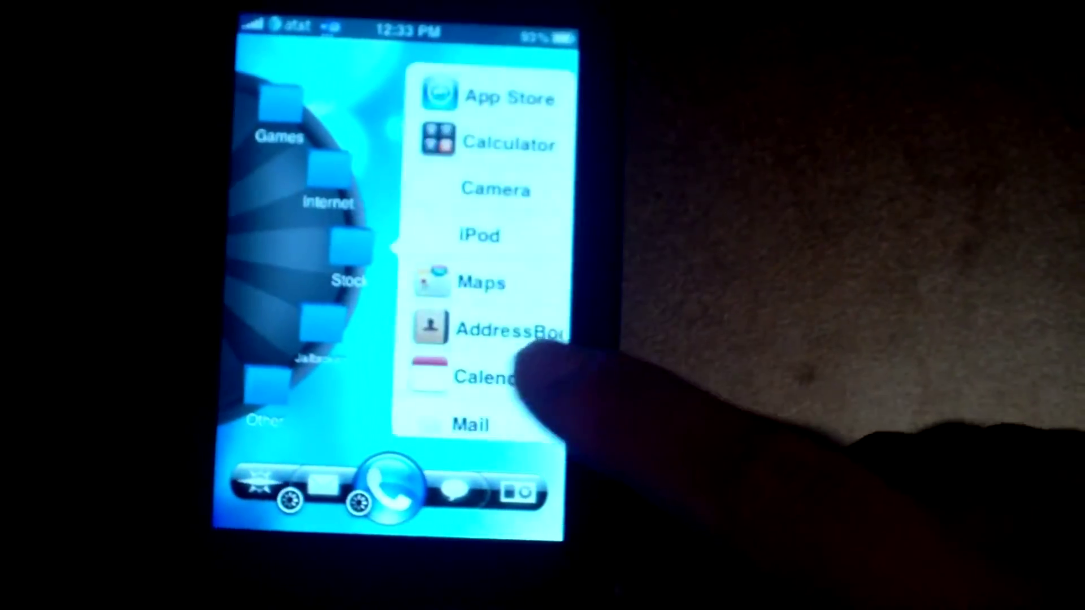
drag(543, 373, 546, 230)
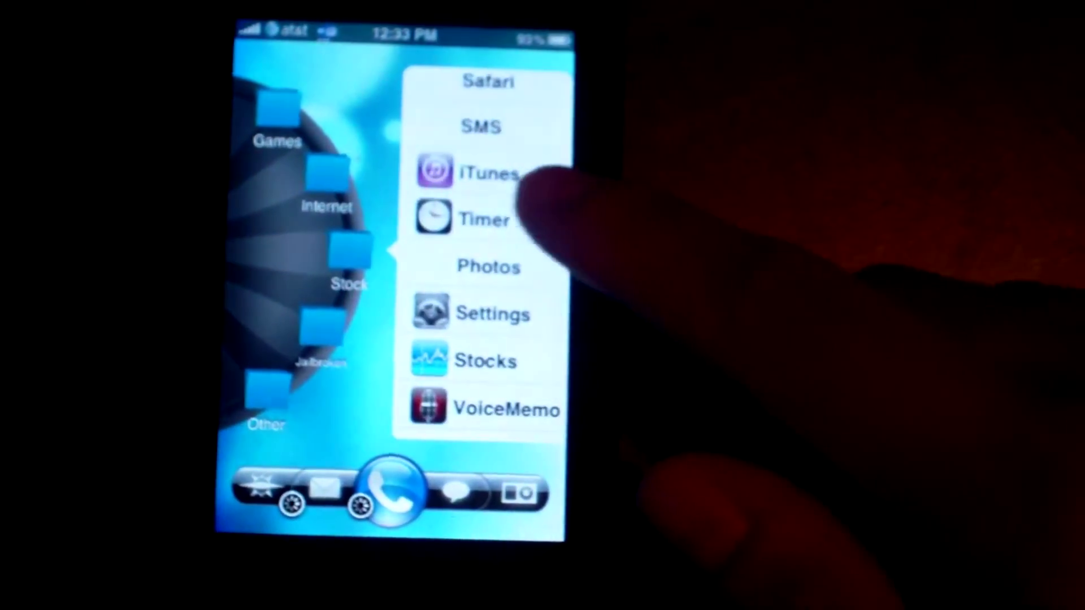
click(483, 220)
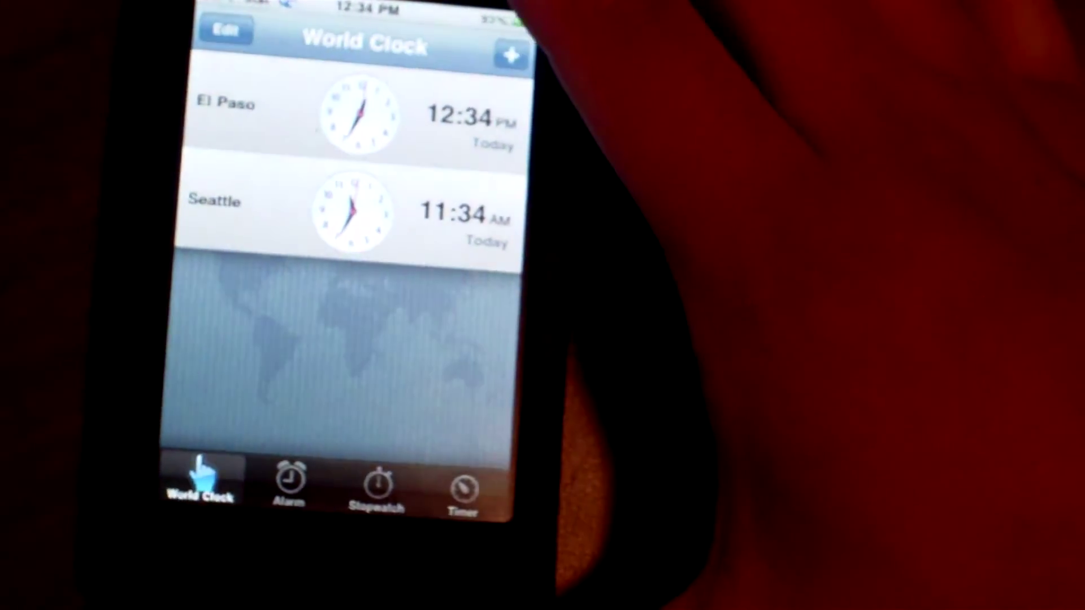
Switch from Clock to the home screen via Kirikae and show the Stock category.
key(super)
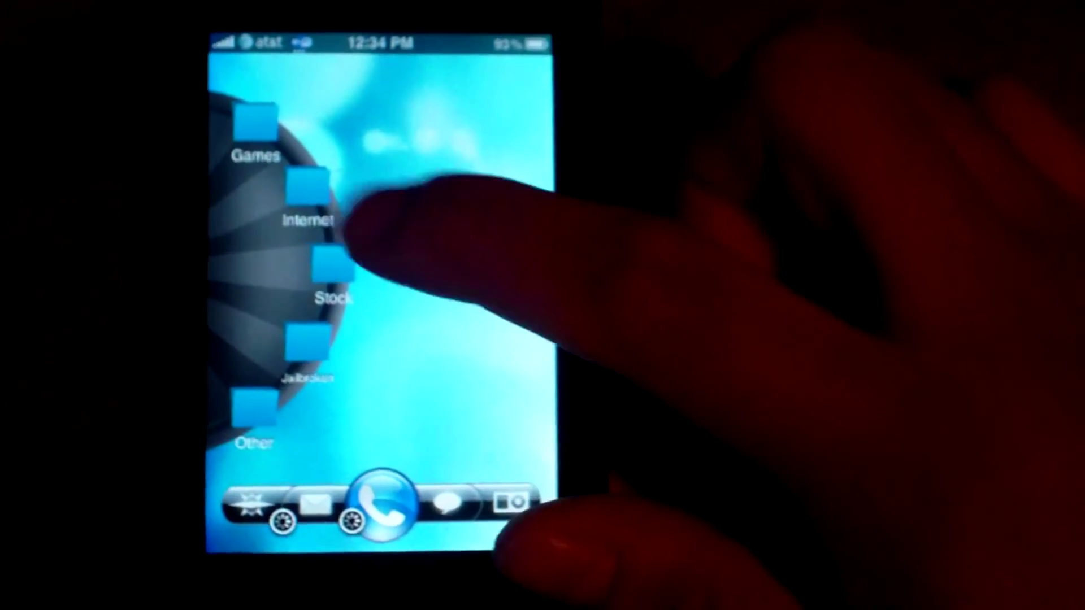
click(323, 261)
Rotate the category wheel one slot to close the Stock list.
drag(301, 191, 314, 254)
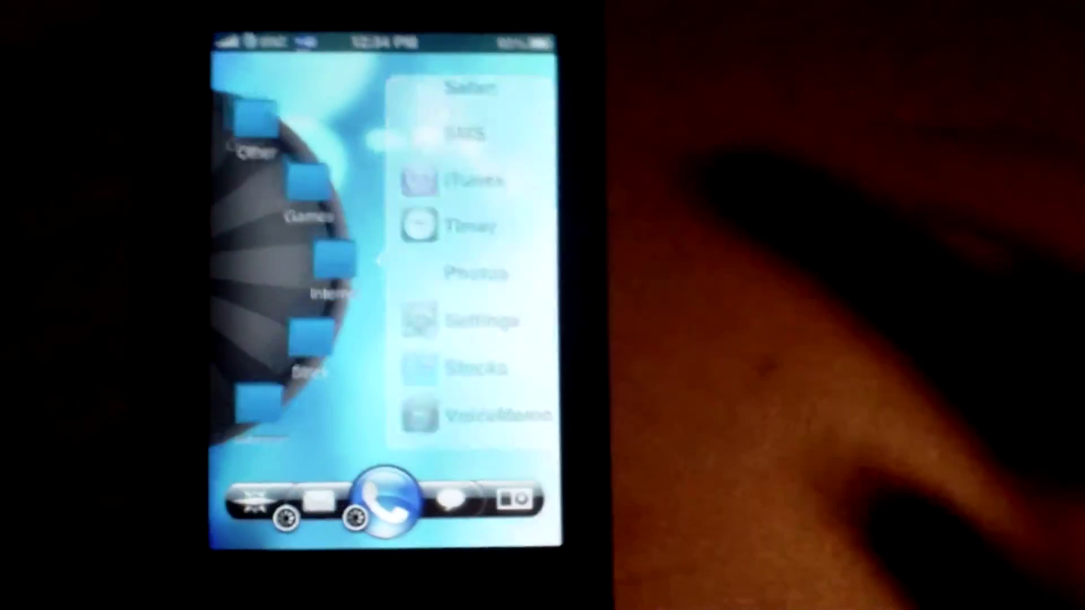